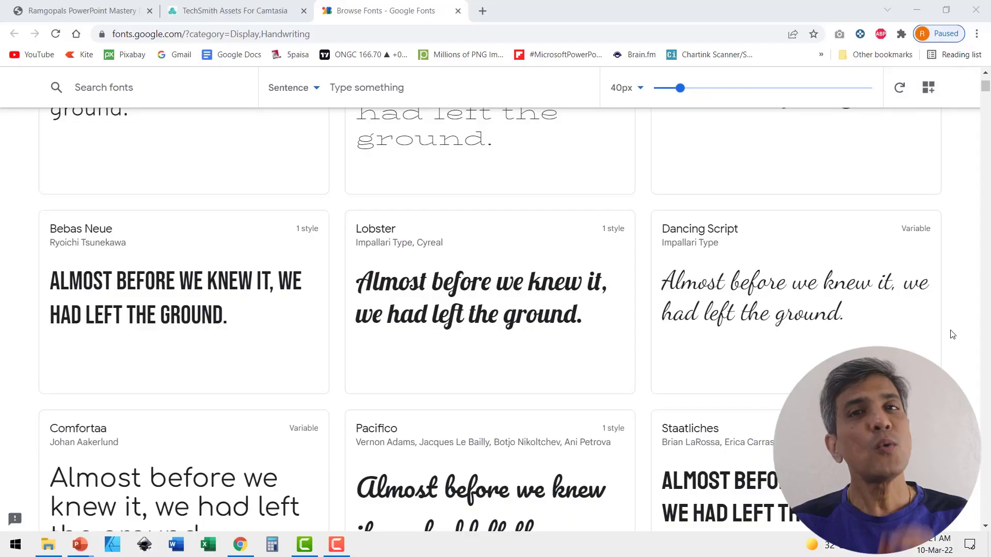
Scroll further down the Display and Handwriting font grid to review more samples.
scroll(952, 334, "down", 4)
scroll(952, 334, "down", 3)
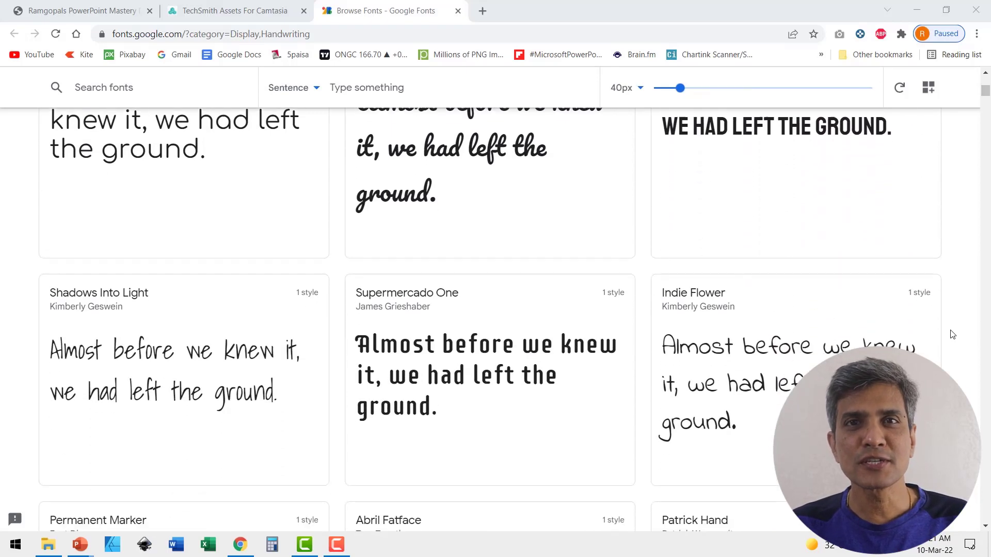
scroll(951, 335, "down", 6)
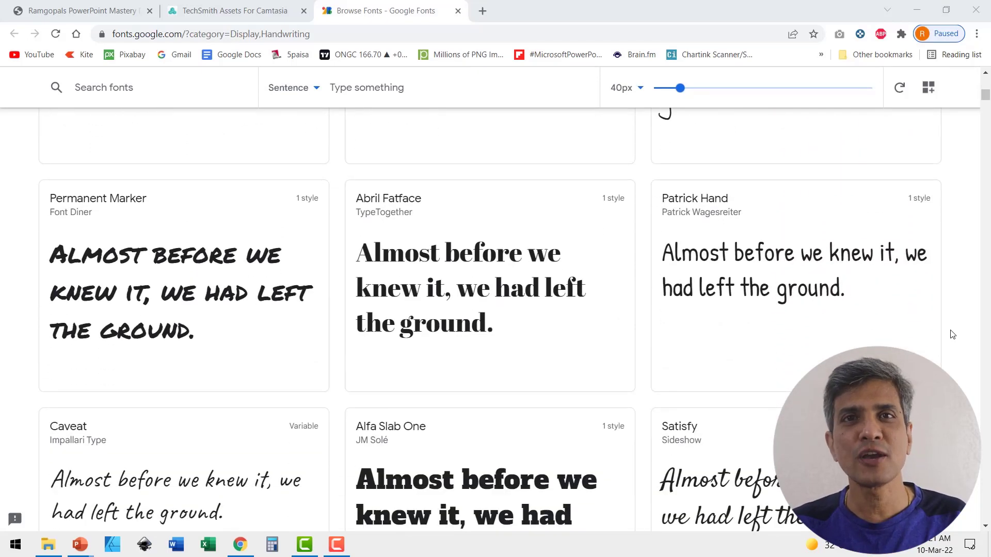
scroll(952, 335, "down", 4)
scroll(951, 334, "down", 2)
scroll(952, 335, "down", 6)
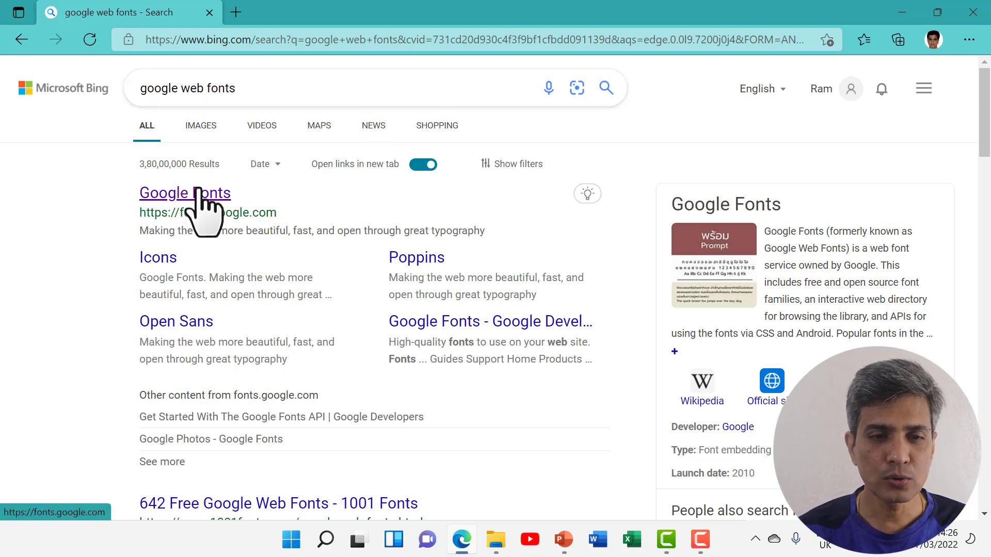
Open fonts.google.com in a new tab from the Bing search results.
left_click(203, 210)
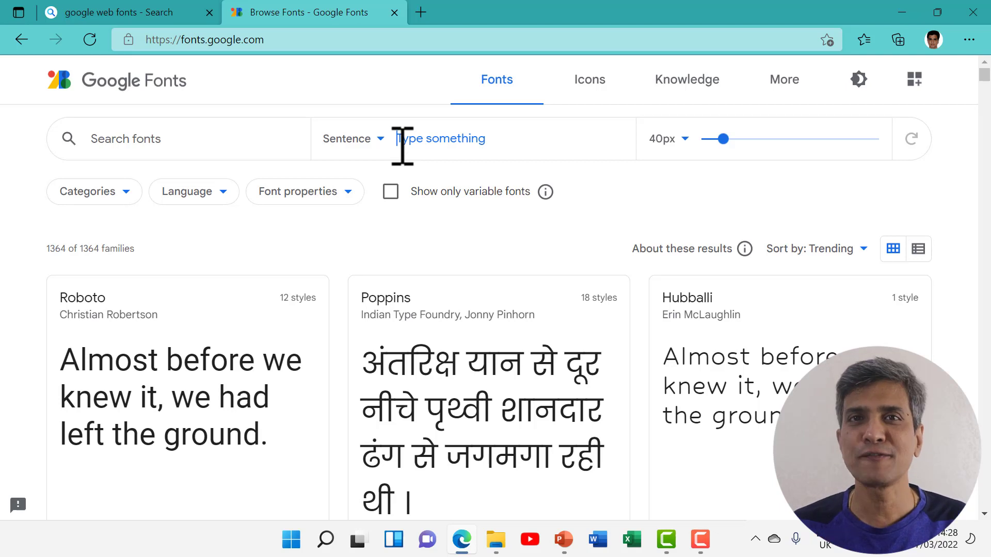
Preview 'For creative PowerPoint ideas visit Presentation-Process.com' and filter categories to Serif only.
type("For creative PowerPoint ideas visit Presentation-Process.com")
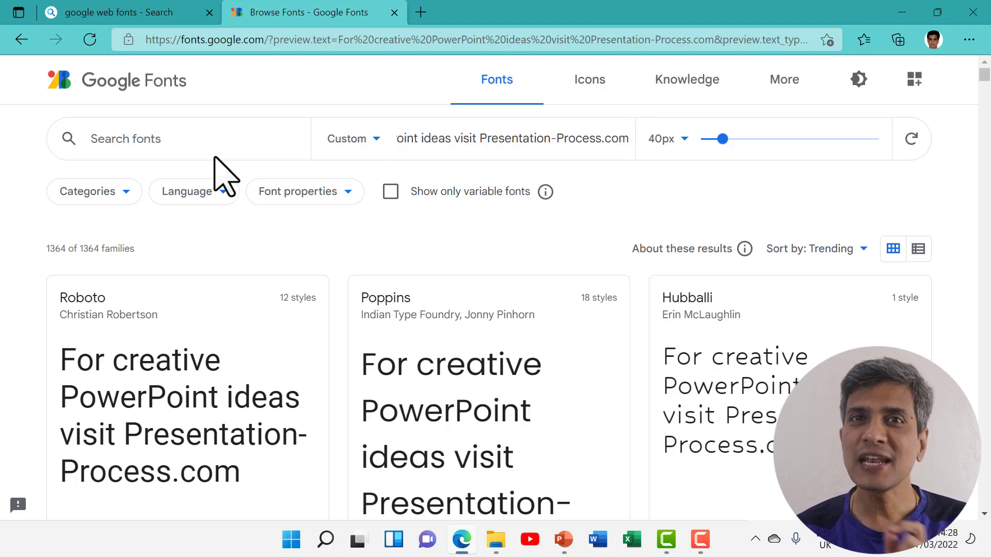
left_click(107, 192)
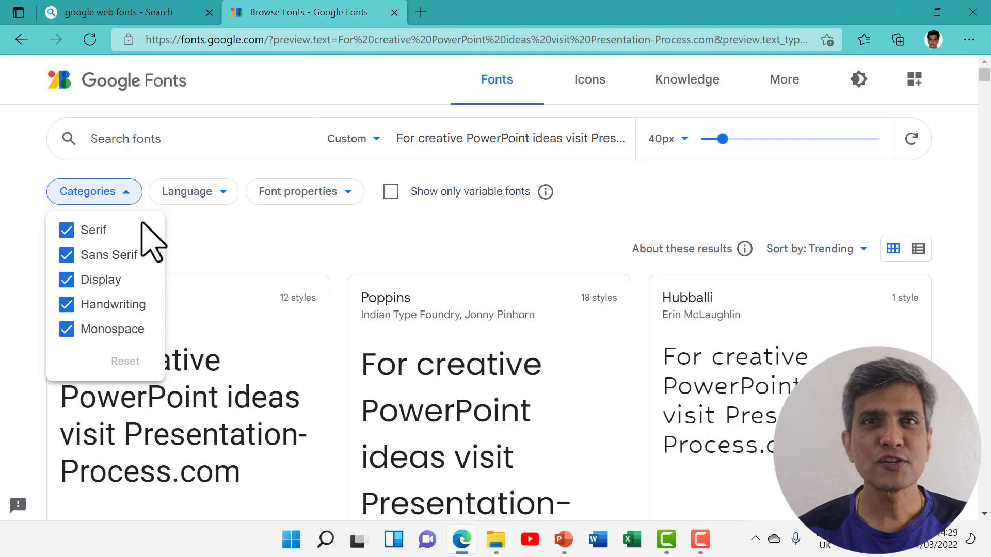
left_click(67, 255)
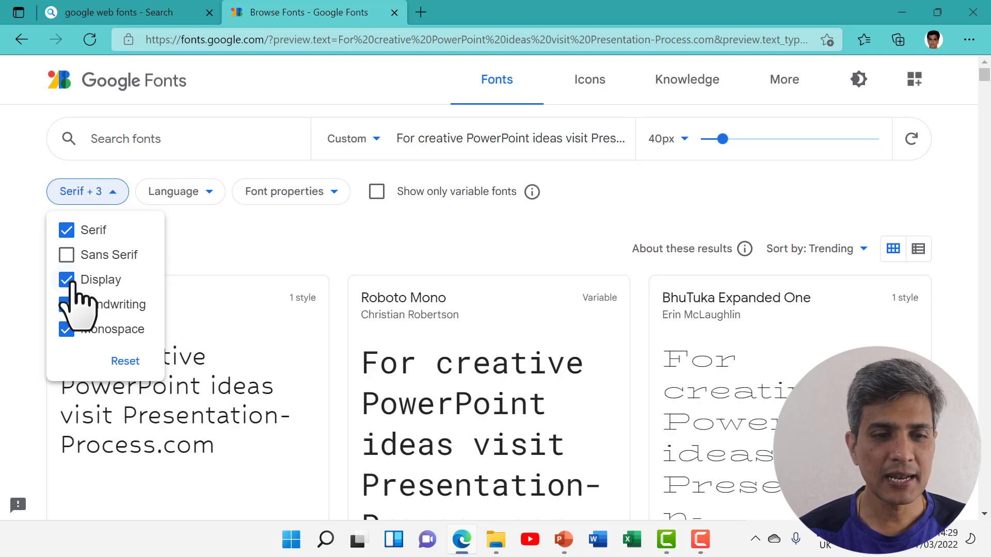
left_click(67, 281)
left_click(67, 304)
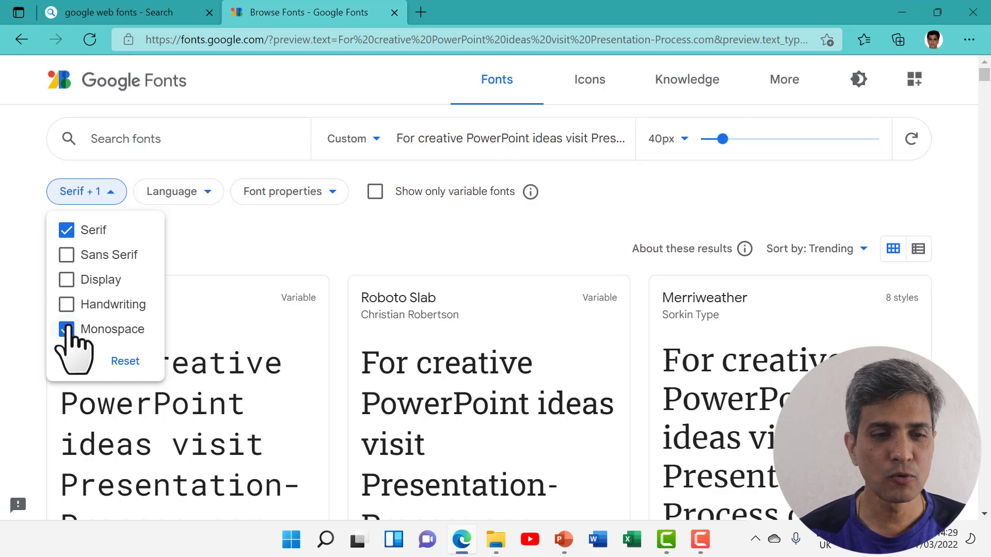
left_click(68, 330)
left_click(206, 267)
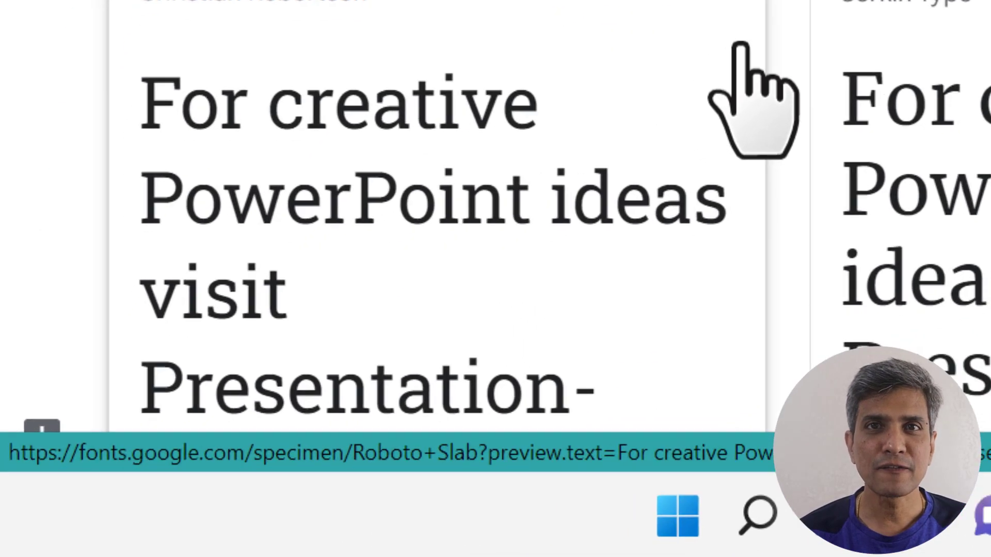
Browse the 263 Serif families showing the custom preview sentence.
left_click(159, 108)
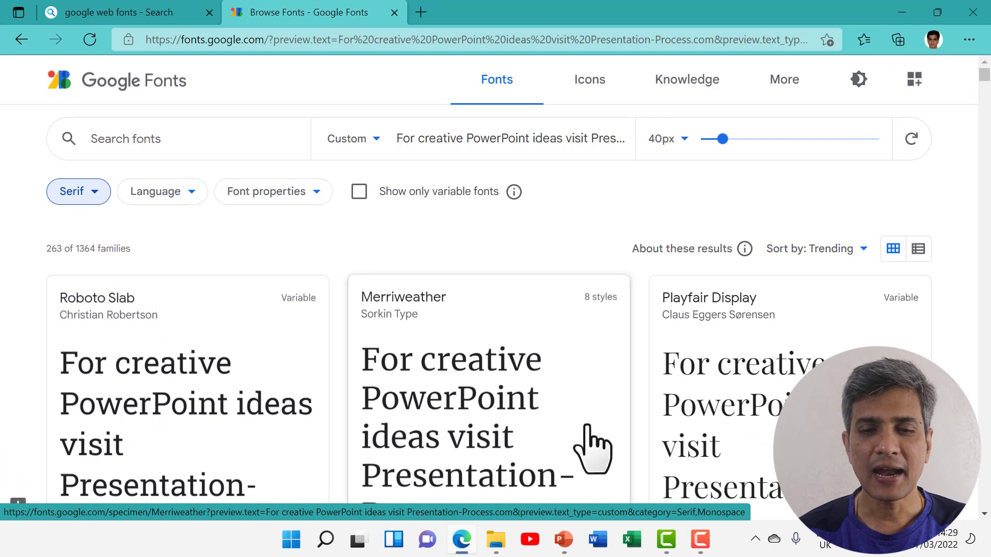
scroll(592, 448, "down", 3)
scroll(592, 448, "down", 4)
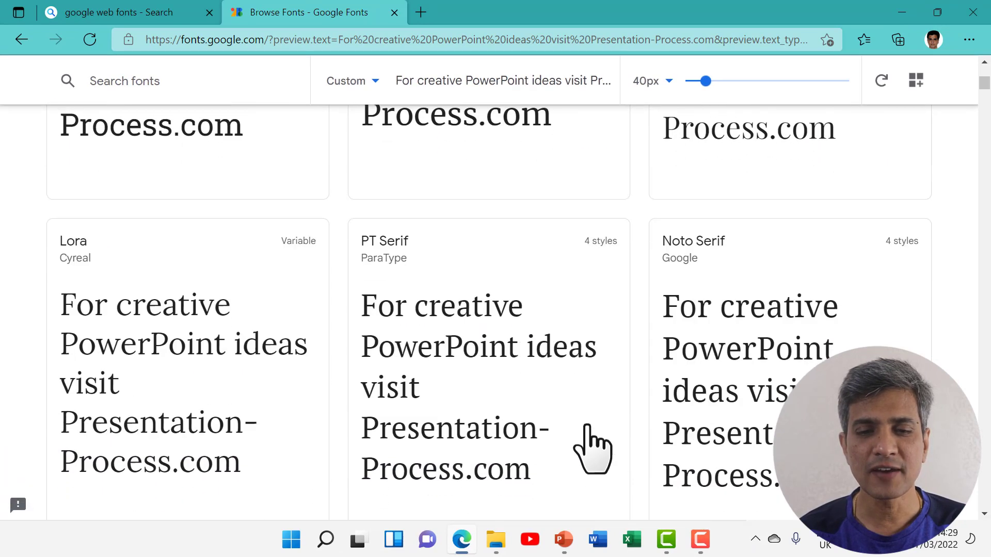
scroll(592, 448, "down", 3)
scroll(593, 449, "up", 10)
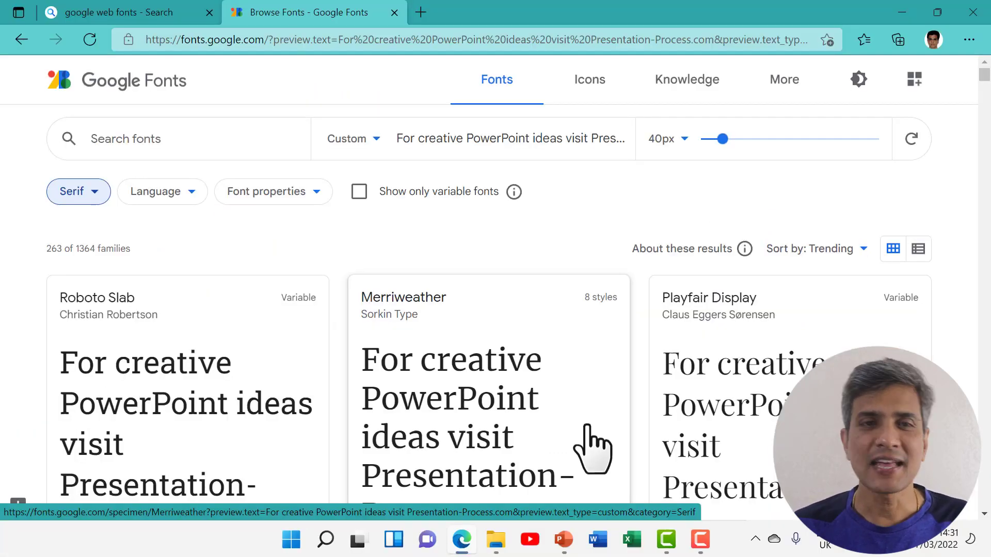
Switch the category filter from Serif to Sans Serif only.
left_click(87, 198)
left_click(66, 230)
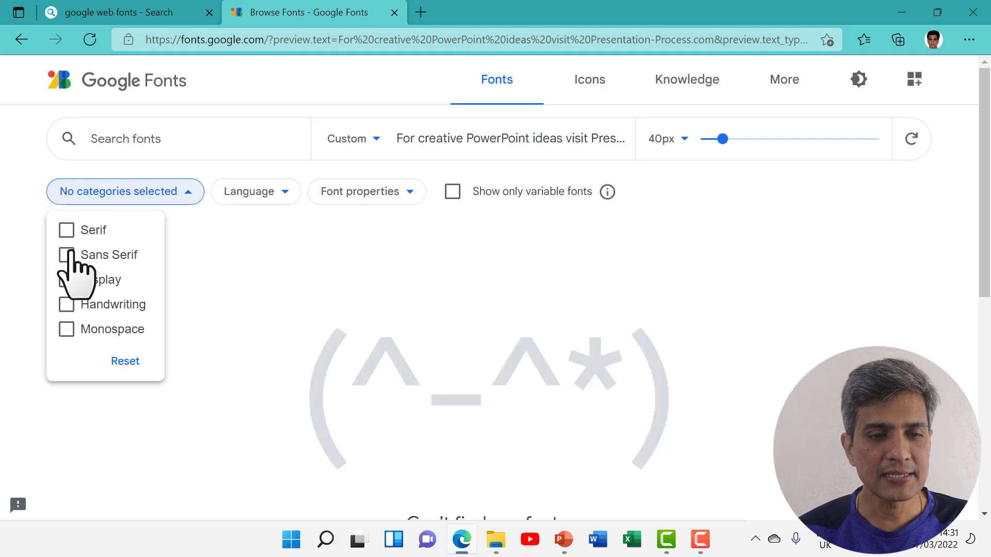
left_click(66, 255)
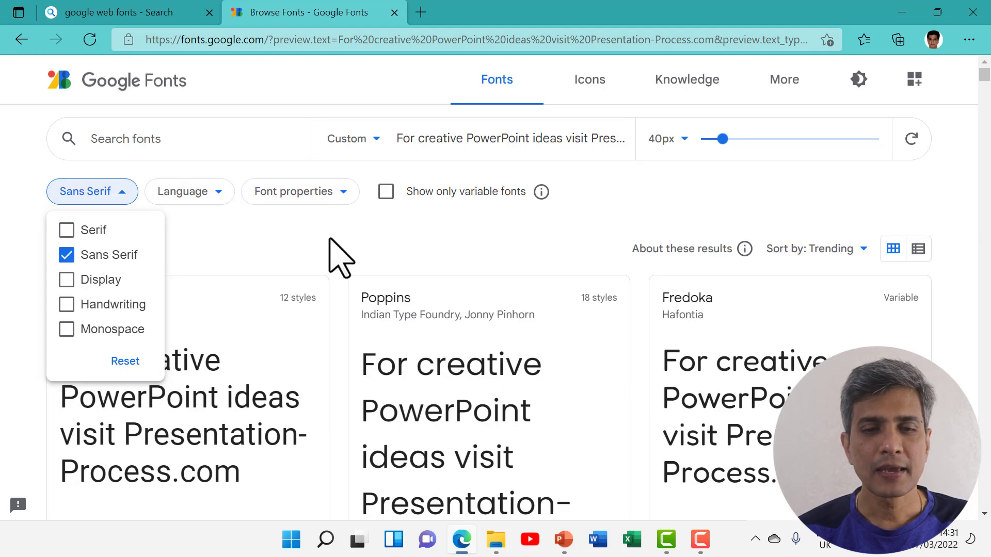
left_click(327, 254)
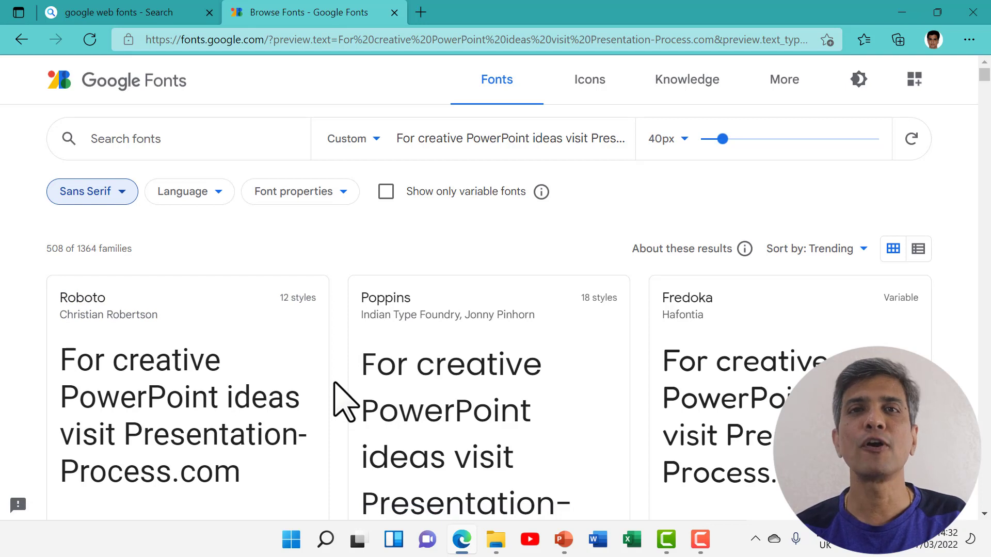
Narrow the category filter to Display only, then to Handwriting only.
left_click(83, 194)
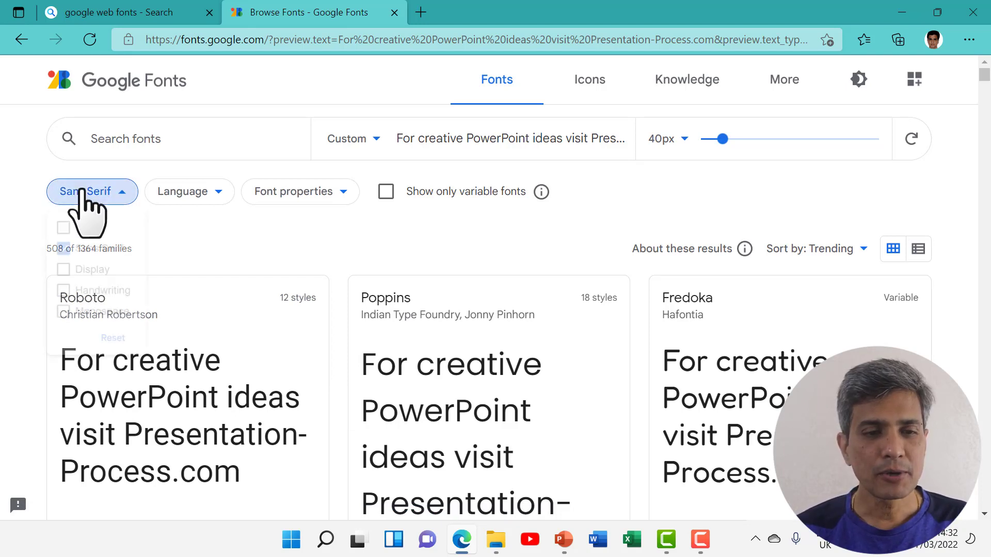
left_click(66, 279)
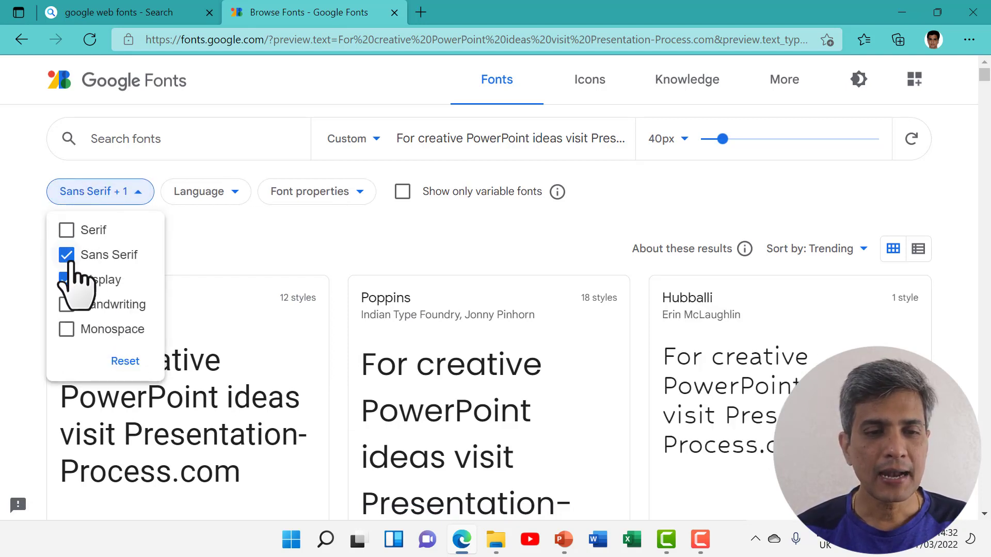
left_click(67, 255)
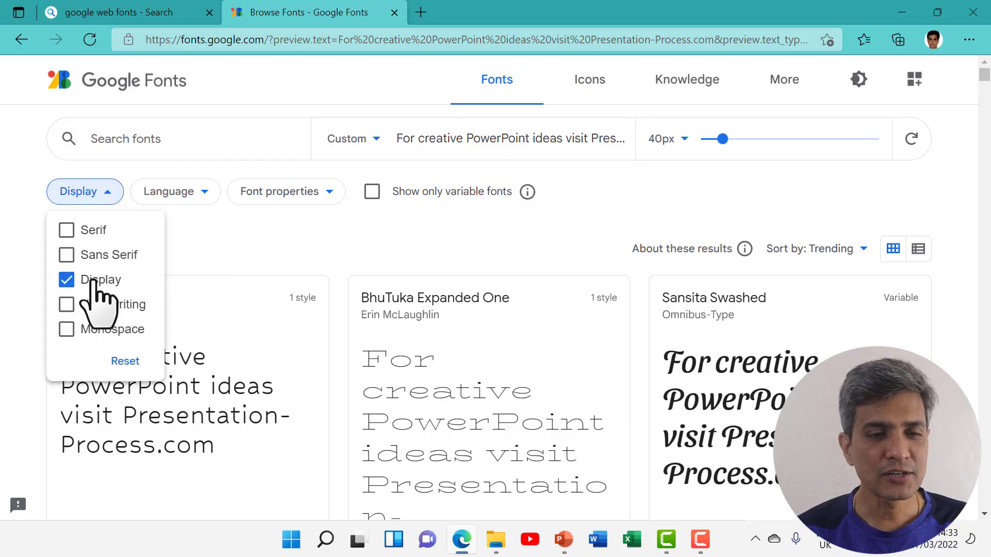
left_click(66, 304)
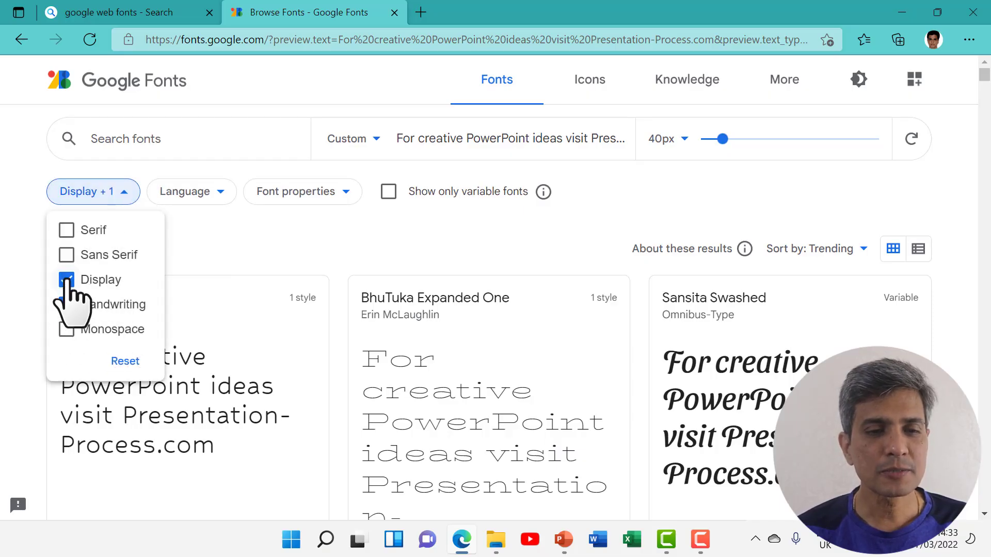
left_click(66, 279)
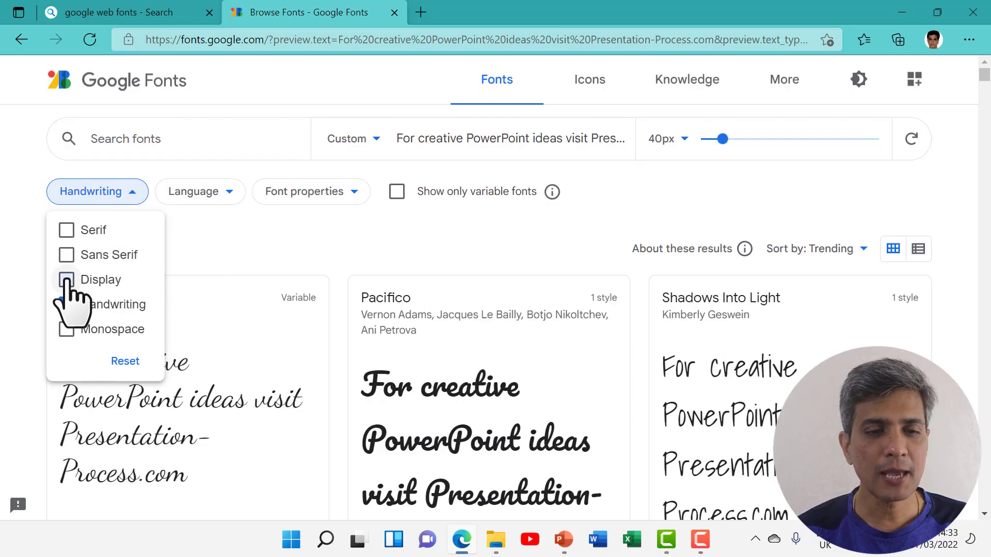
Change the category filter from Handwriting to Monospace only.
left_click(289, 230)
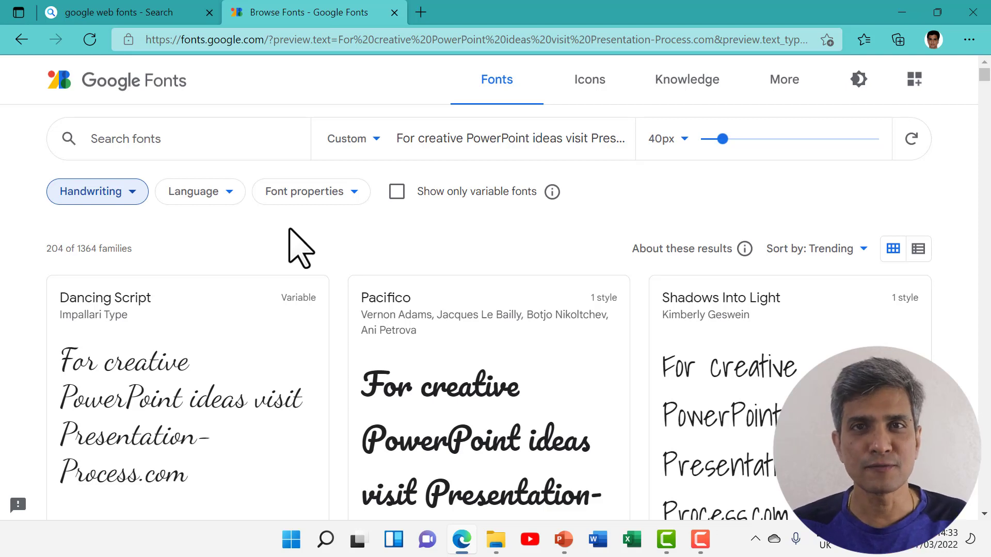
left_click(118, 195)
left_click(66, 305)
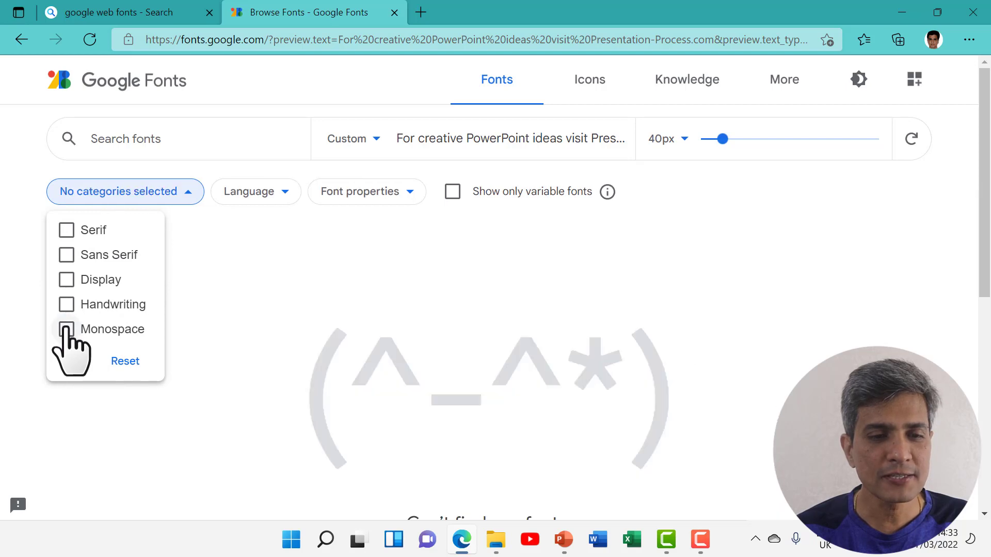
left_click(66, 329)
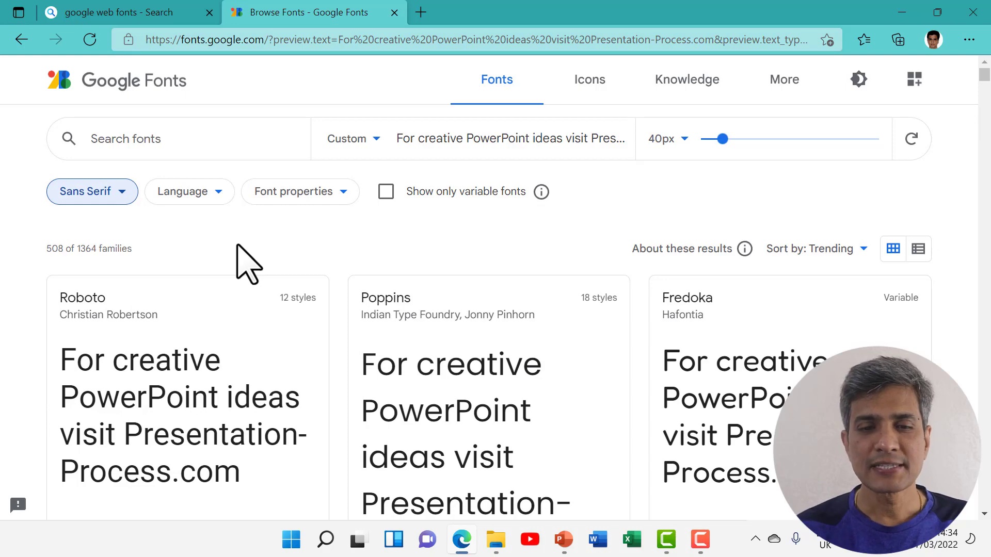
Scroll through the filtered font grid showing the custom sentence at 40px.
scroll(531, 480, "down", 8)
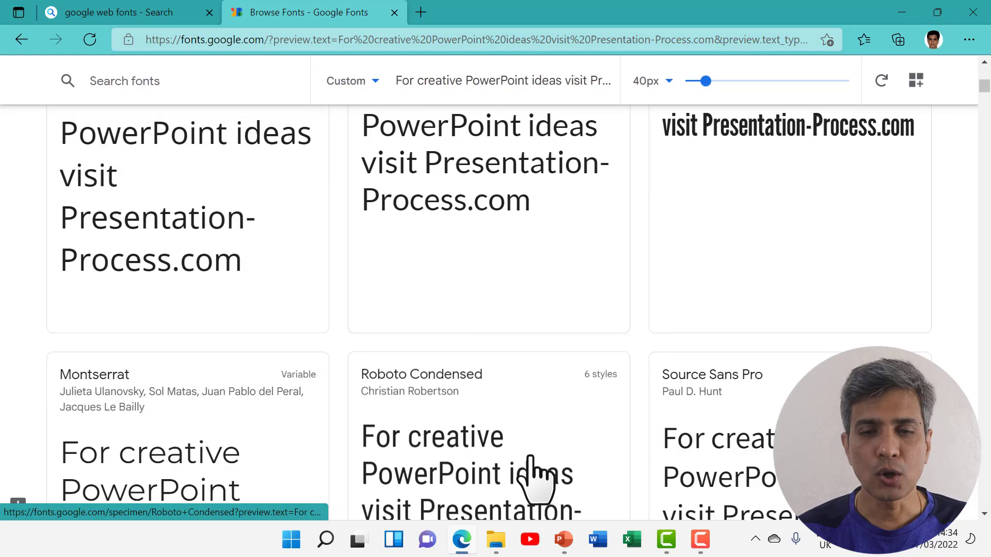
scroll(531, 475, "down", 20)
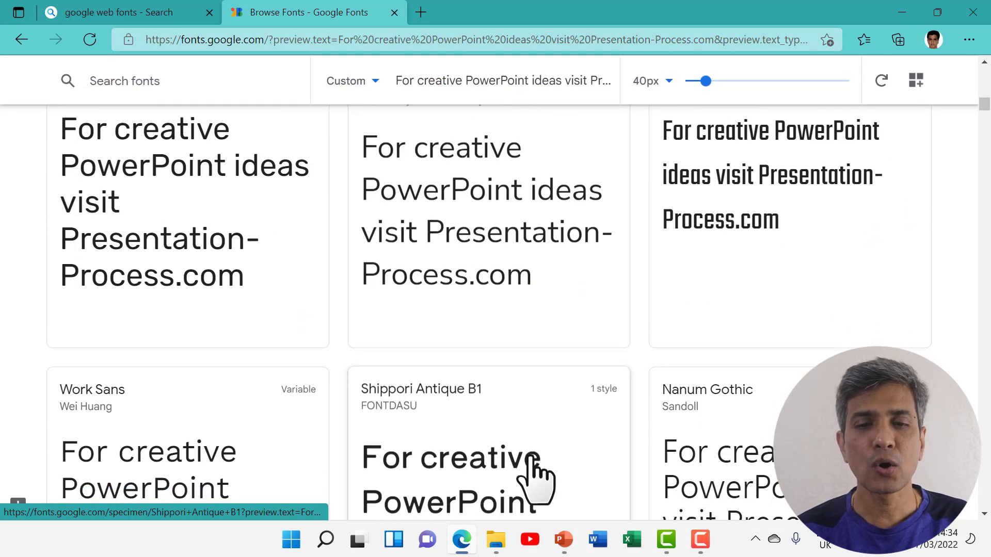
scroll(534, 477, "down", 10)
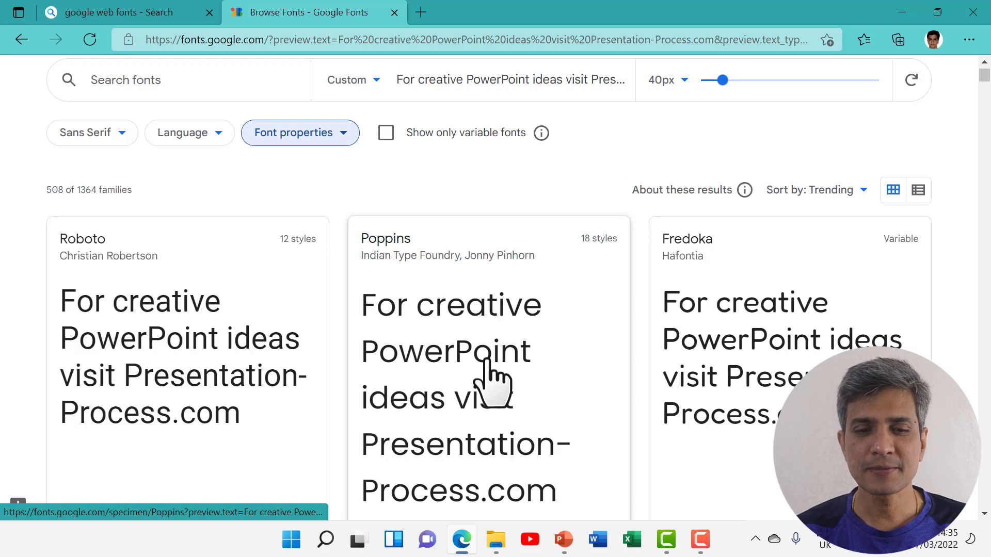
left_click(563, 540)
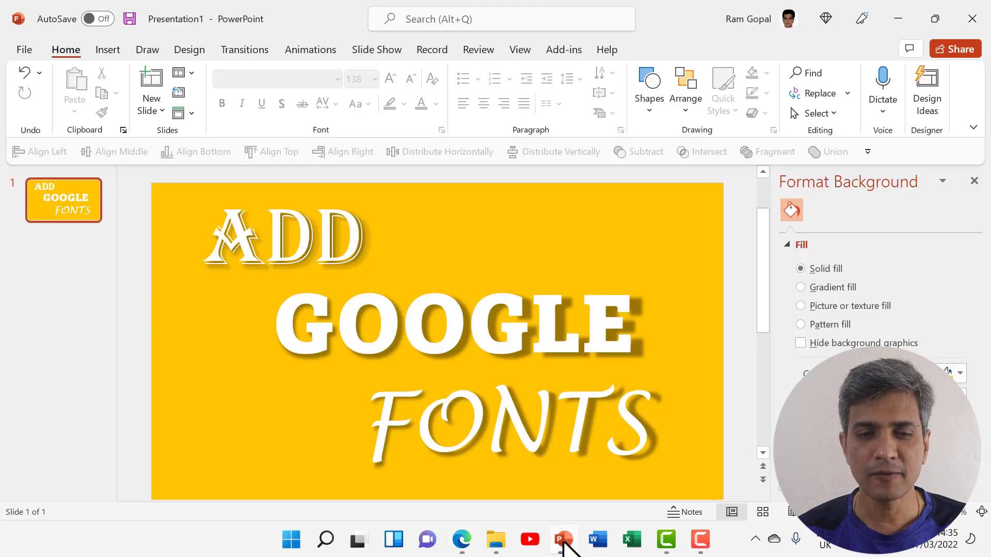
double_click(249, 228)
right_click(387, 243)
left_click(337, 79)
scroll(303, 442, "down", 4)
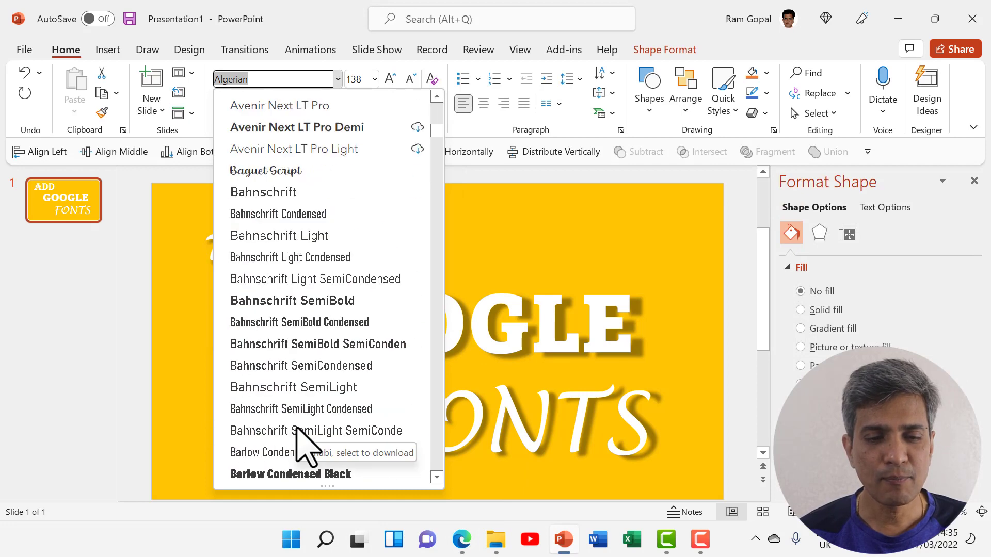
scroll(303, 442, "down", 20)
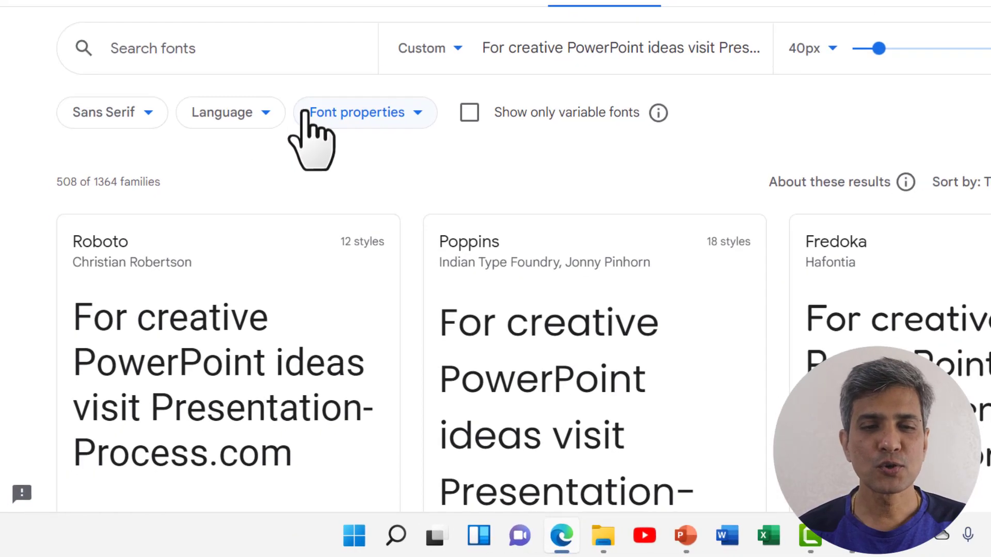
left_click(290, 198)
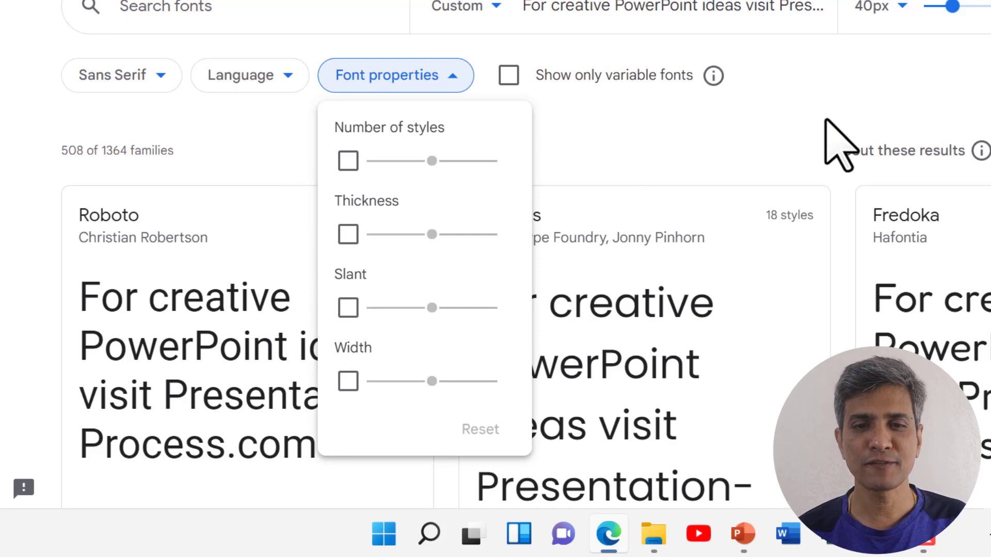
Open the Poppins family page, review its styles, and download the whole family as Poppins.zip.
left_click(754, 136)
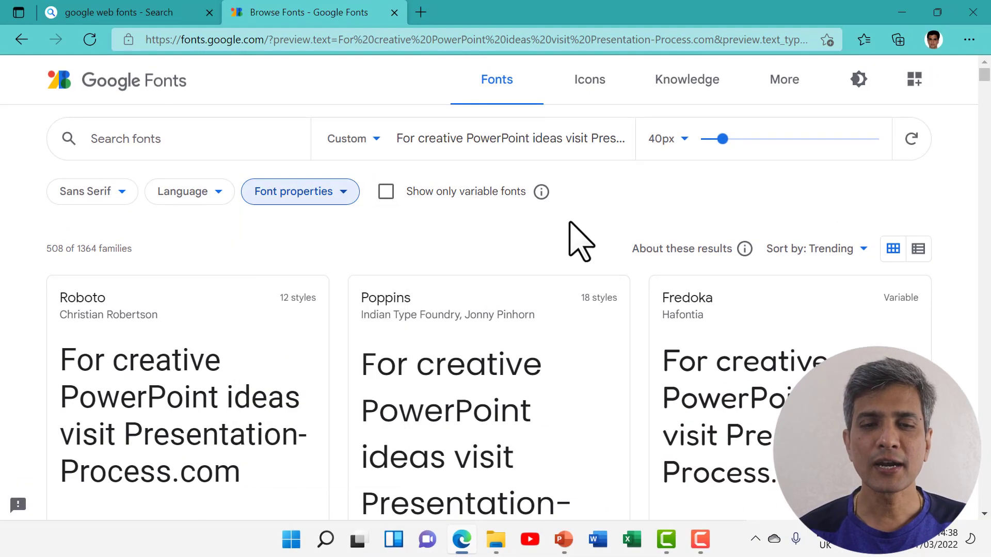
left_click(393, 302)
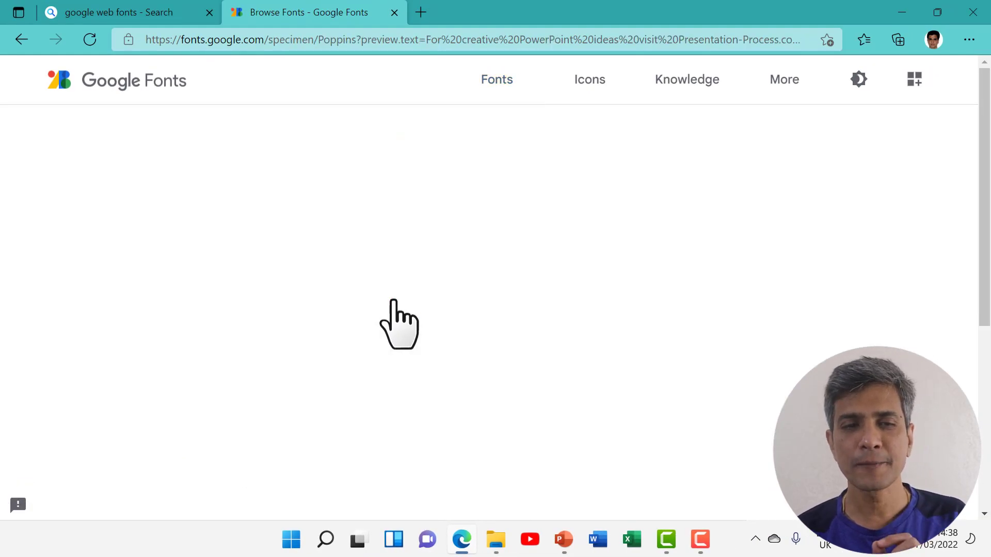
scroll(440, 315, "down", 6)
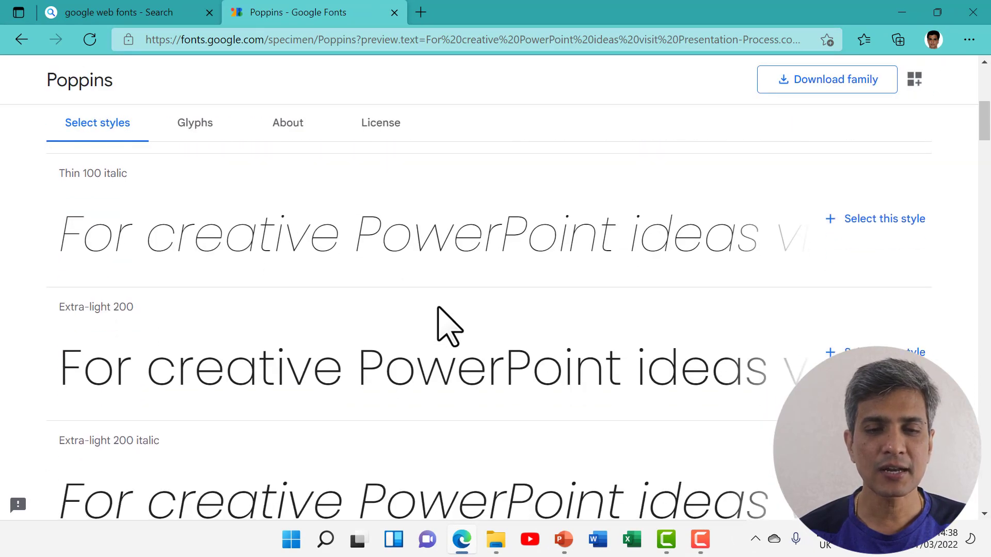
scroll(439, 310, "down", 10)
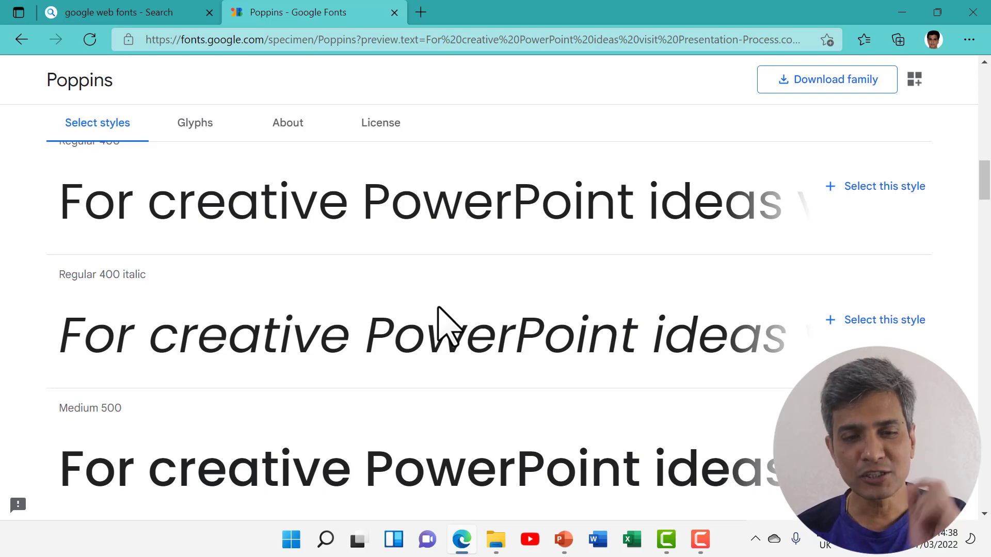
scroll(440, 315, "up", 12)
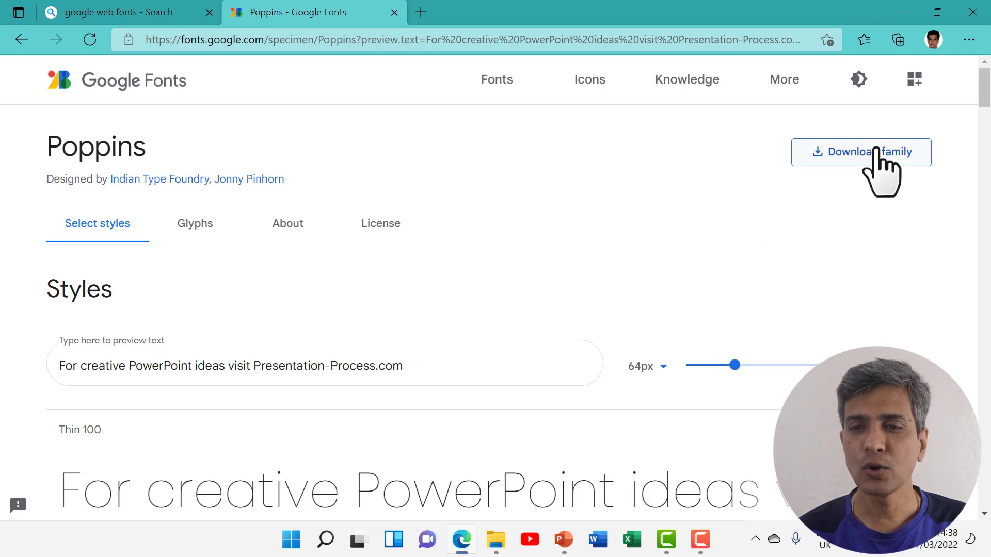
left_click(884, 150)
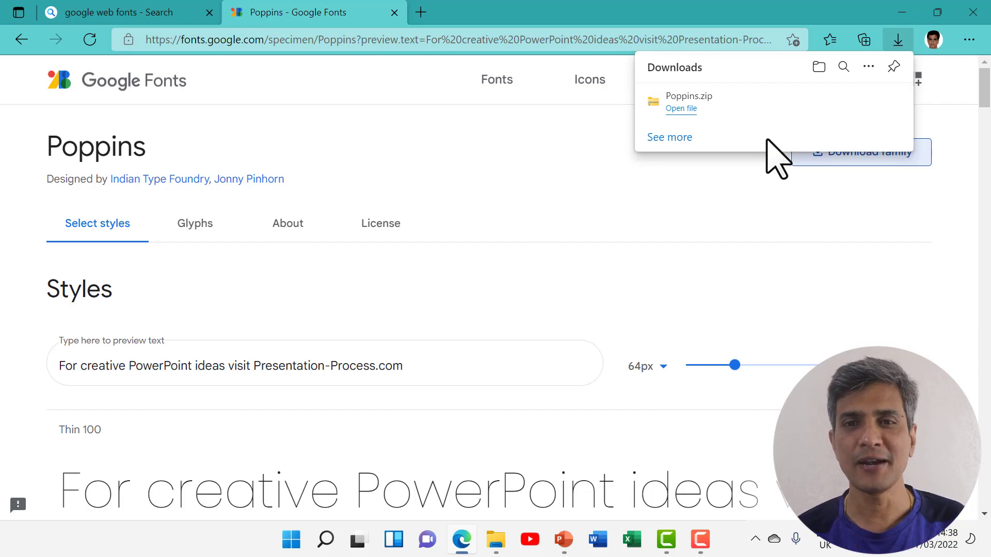
Open Poppins.zip from Edge downloads, read the OFL licence in Notepad, then close Notepad.
left_click(720, 99)
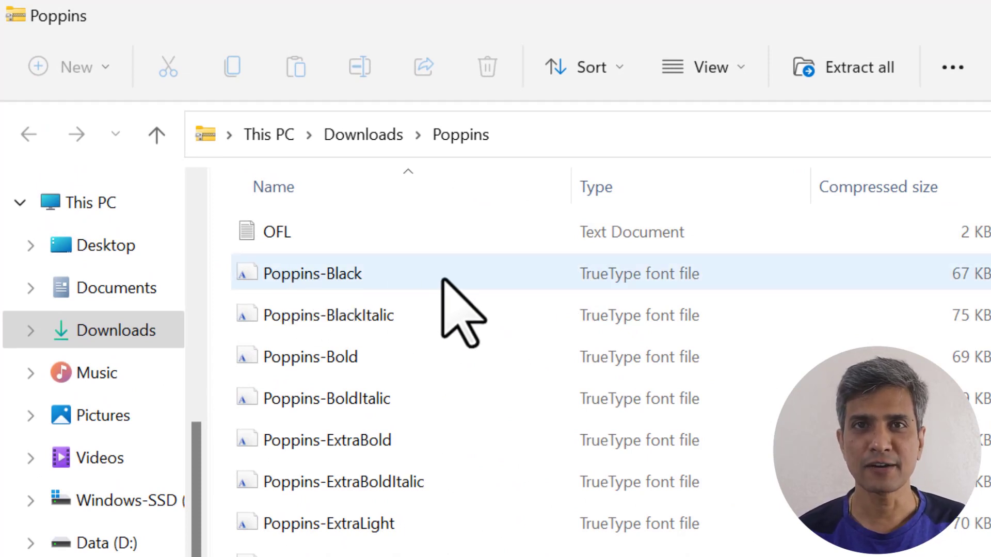
key("Down")
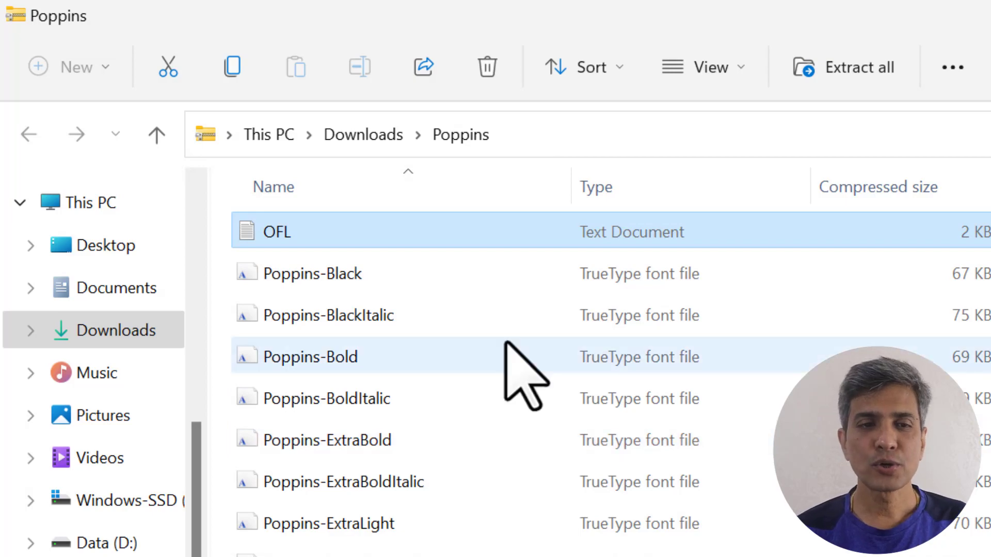
double_click(400, 241)
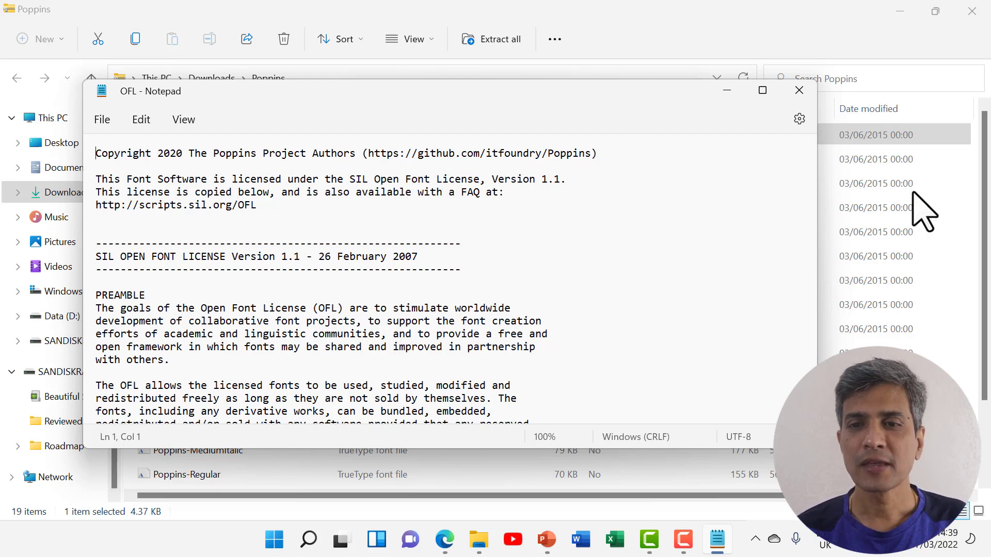
left_click(799, 90)
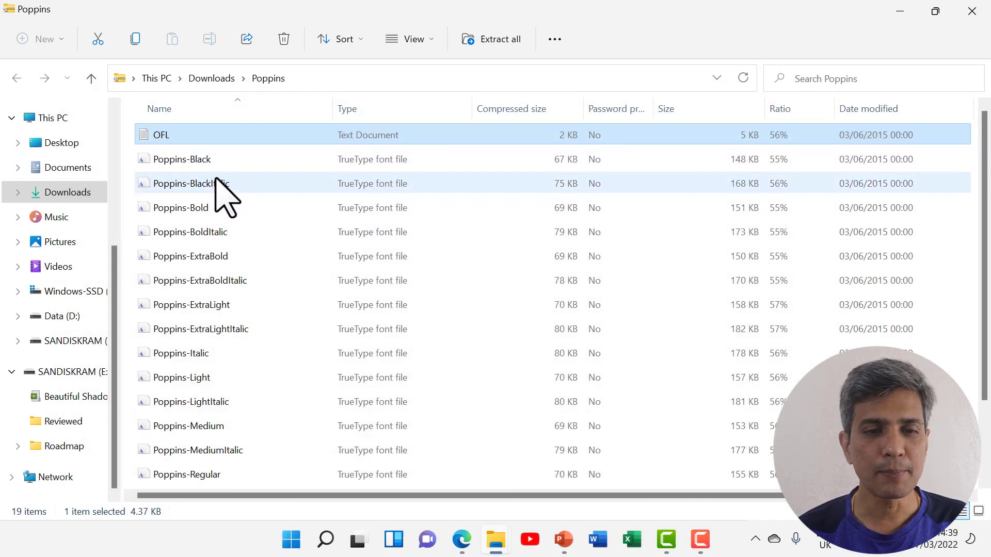
Open Poppins-Black in Font Viewer, install it, and close the viewer.
left_click(208, 159)
double_click(207, 159)
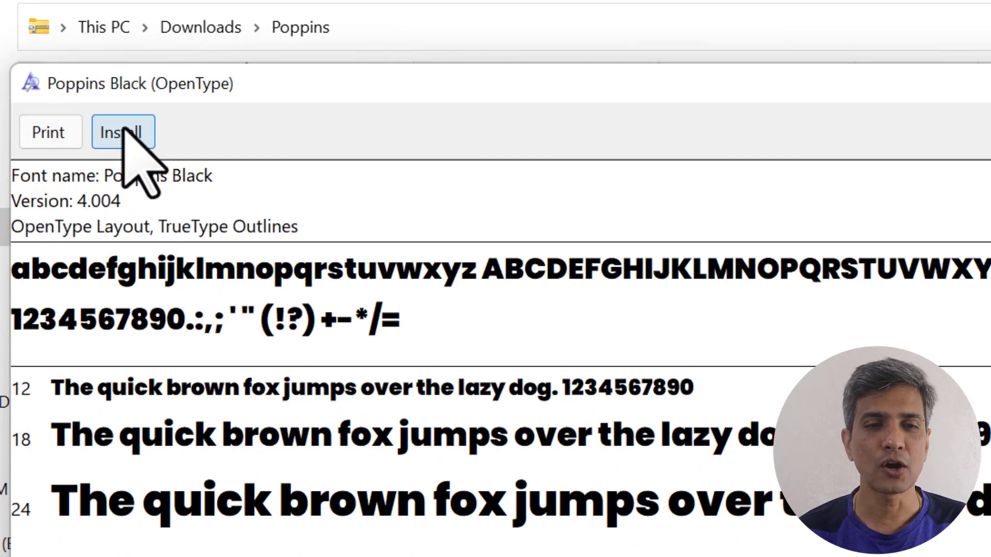
left_click(123, 132)
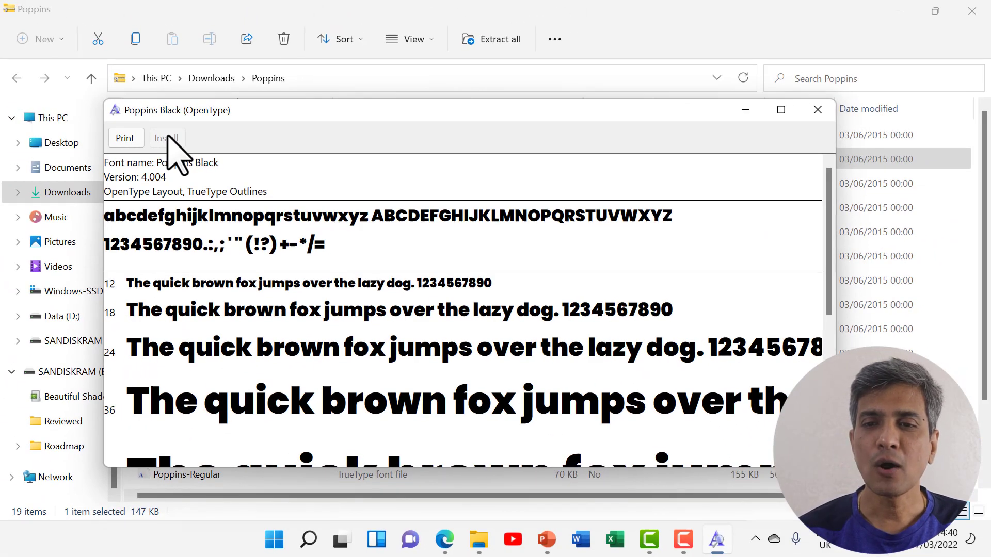
left_click(817, 110)
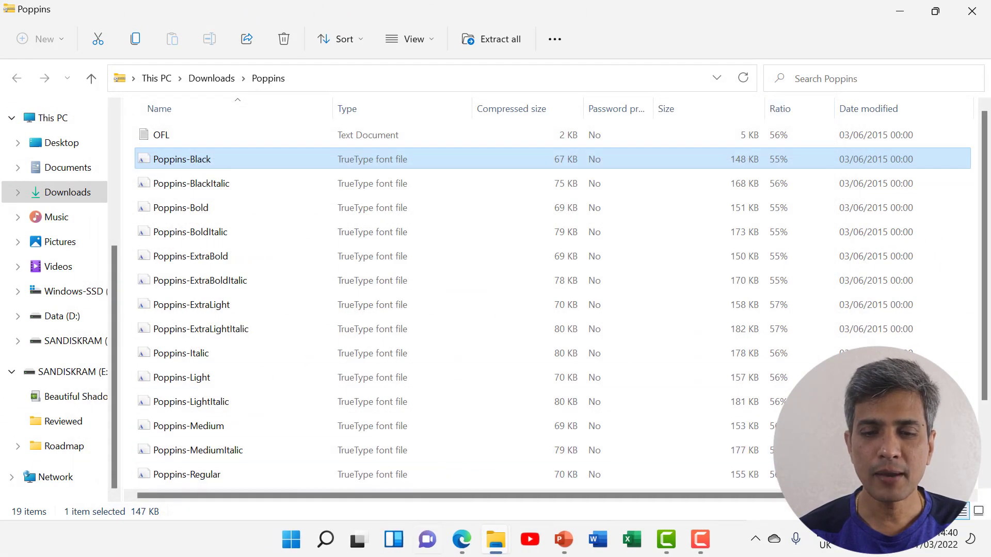
In PowerPoint, apply Poppins Black to the 'My New Poppins Font' slide title.
left_click(557, 543)
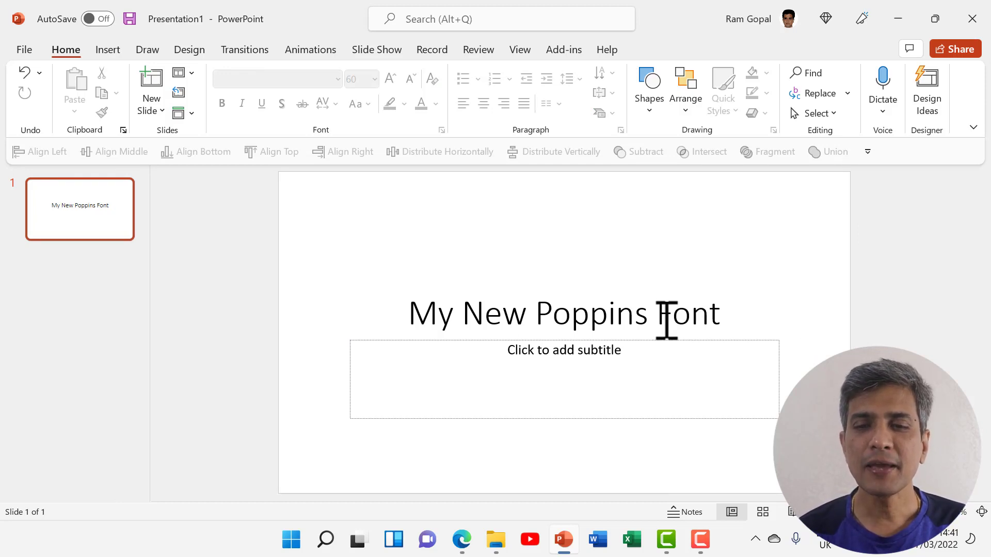
left_click(666, 320)
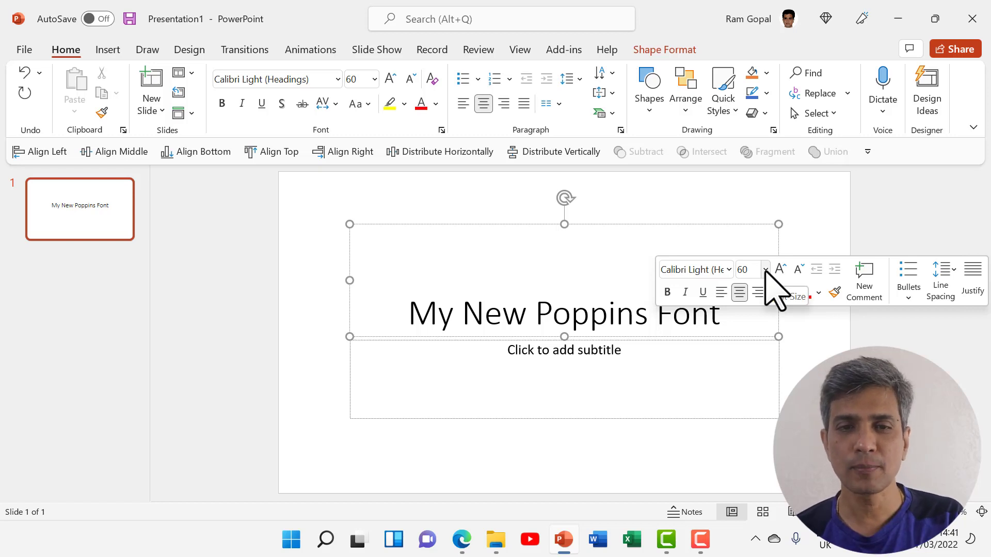
left_click(338, 79)
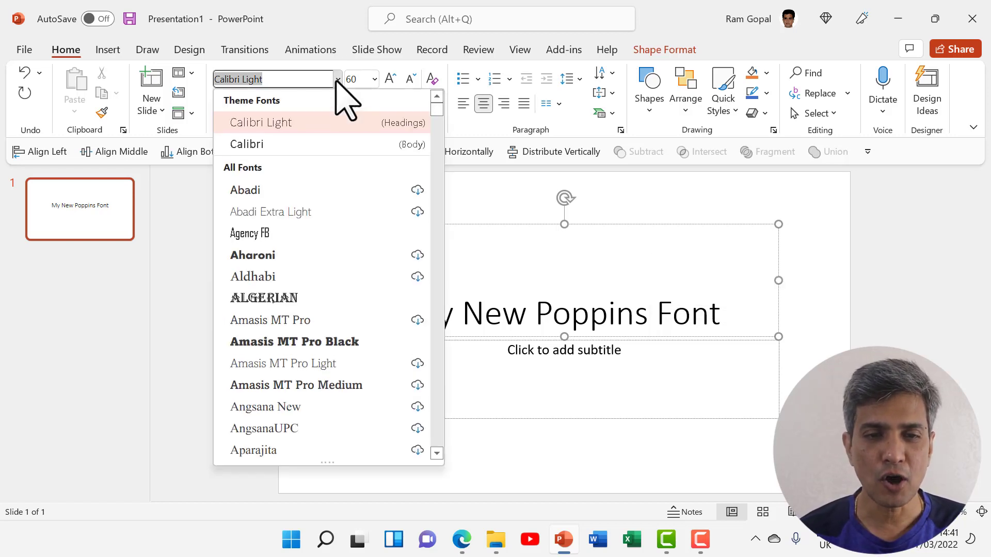
scroll(310, 331, "down", 20)
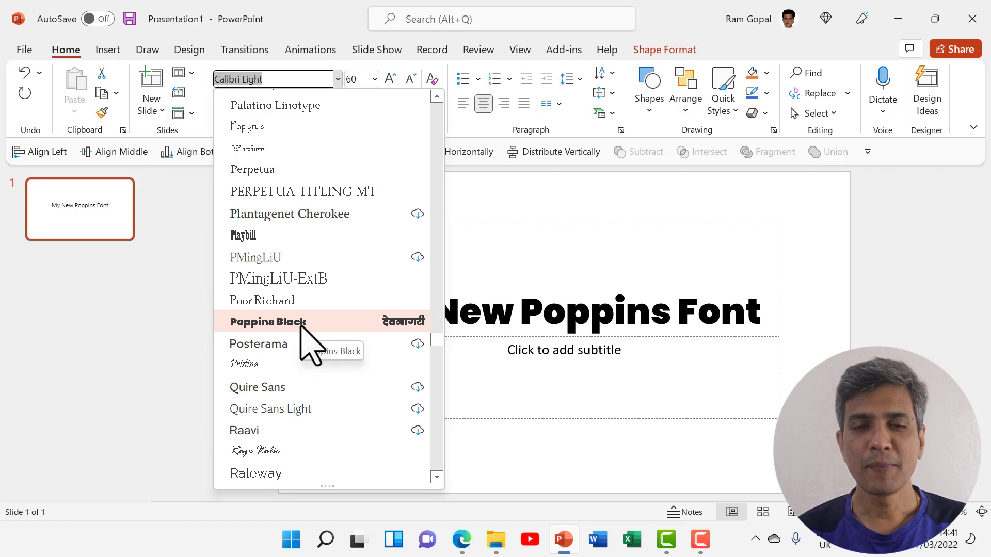
left_click(300, 324)
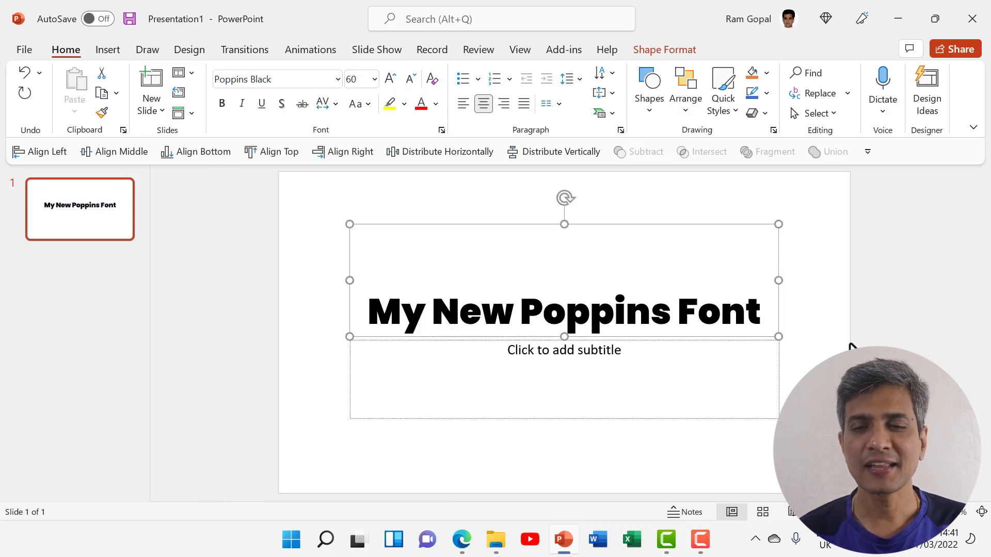
left_click(845, 344)
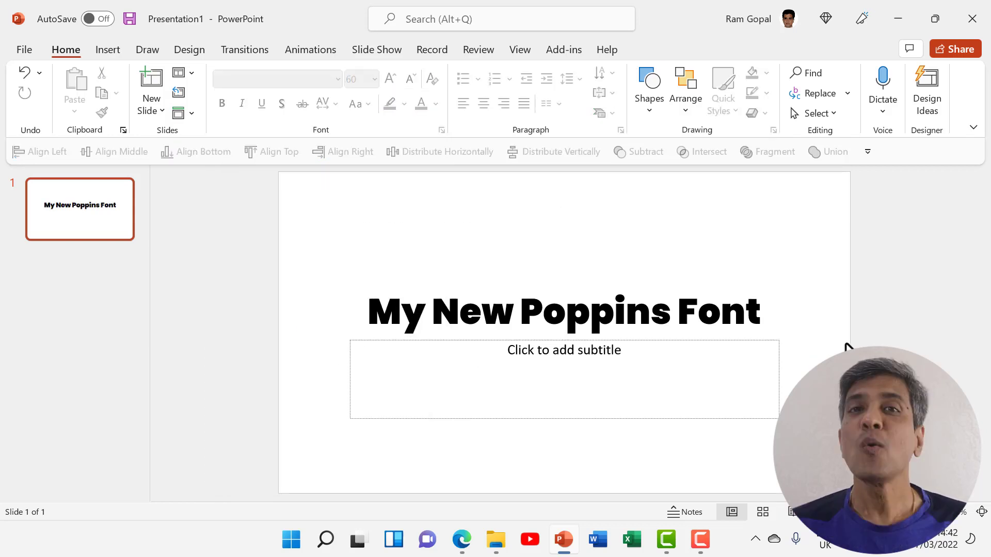